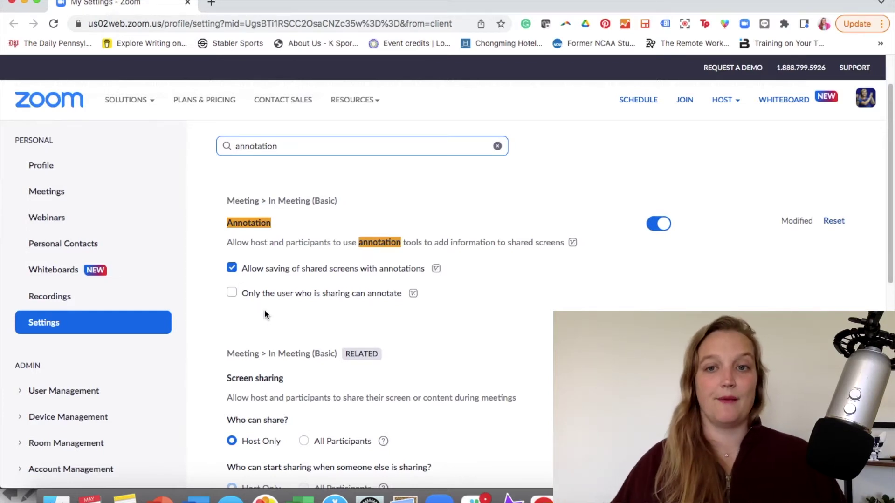
Scroll through the web portal settings page, then switch back to the live Zoom meeting window
scroll(421, 309, down, 3)
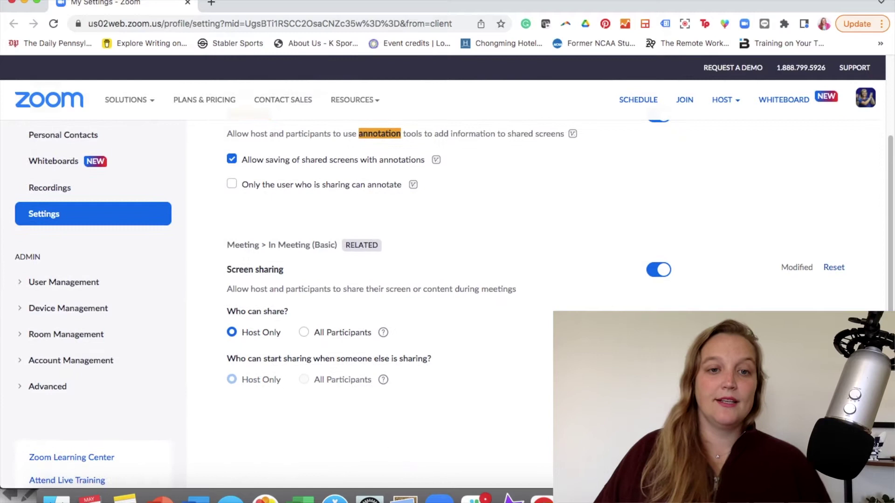
scroll(373, 209, up, 1)
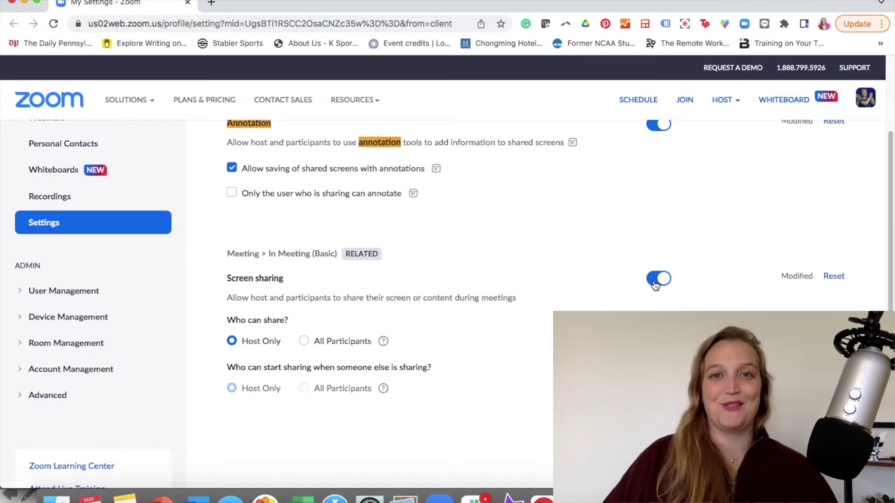
click(430, 501)
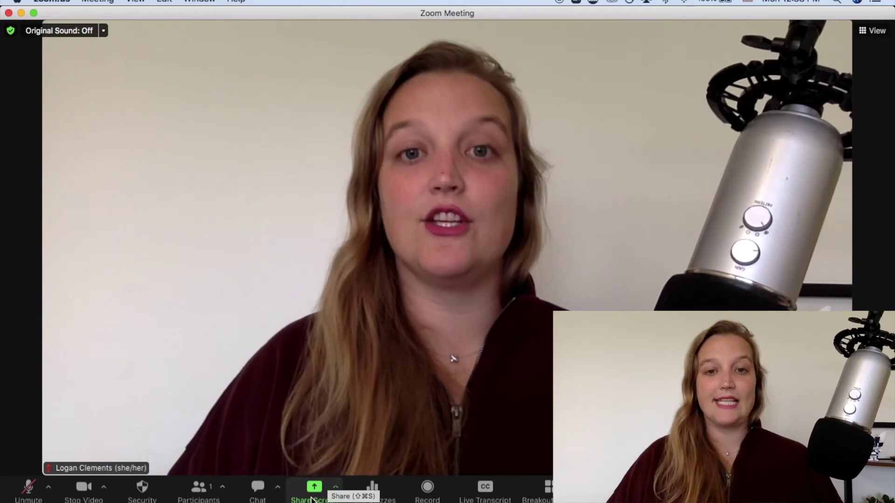
Share the Microsoft PowerPoint slide show window showing the Sample Presentation title slide
click(314, 489)
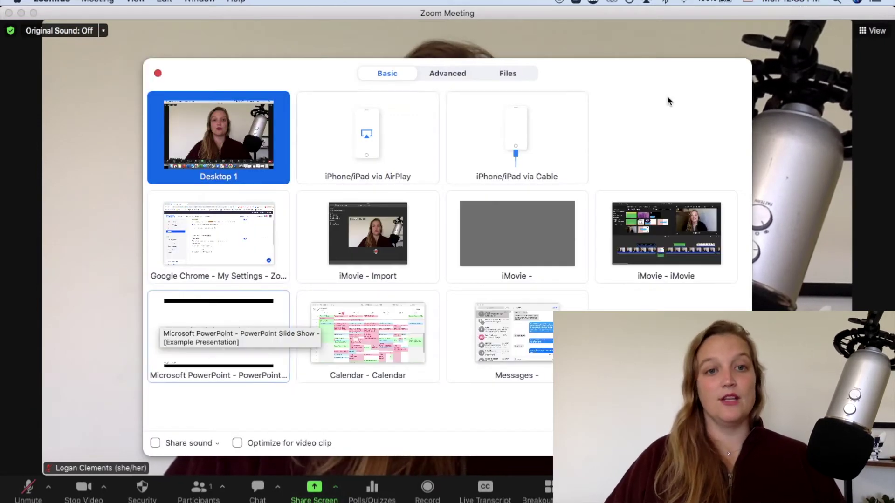
click(180, 349)
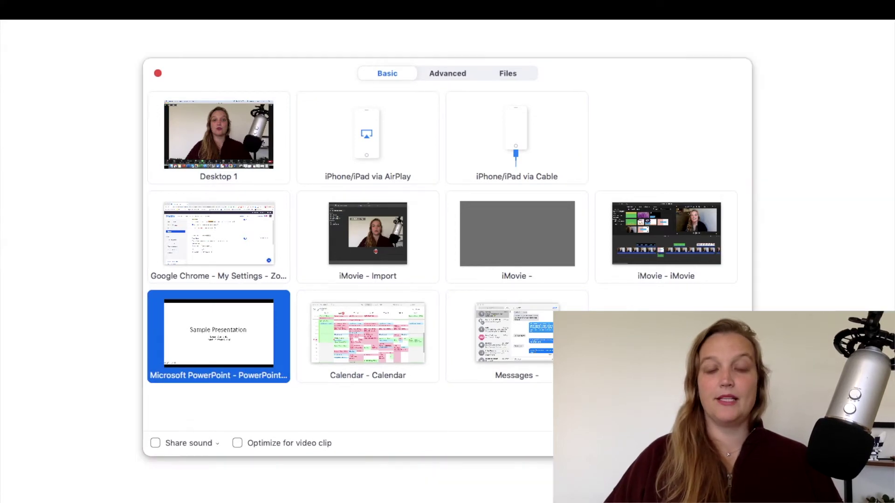
key(Return)
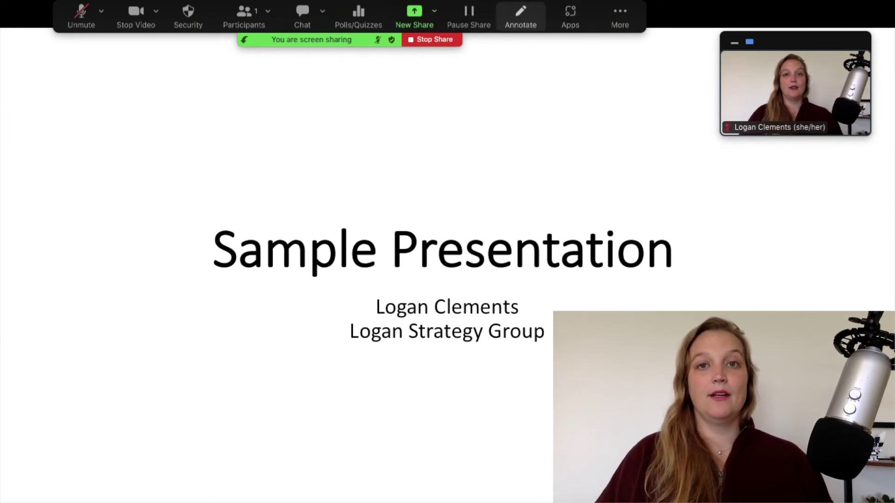
Bring up the annotation toolbar and pick the star stamp
click(521, 16)
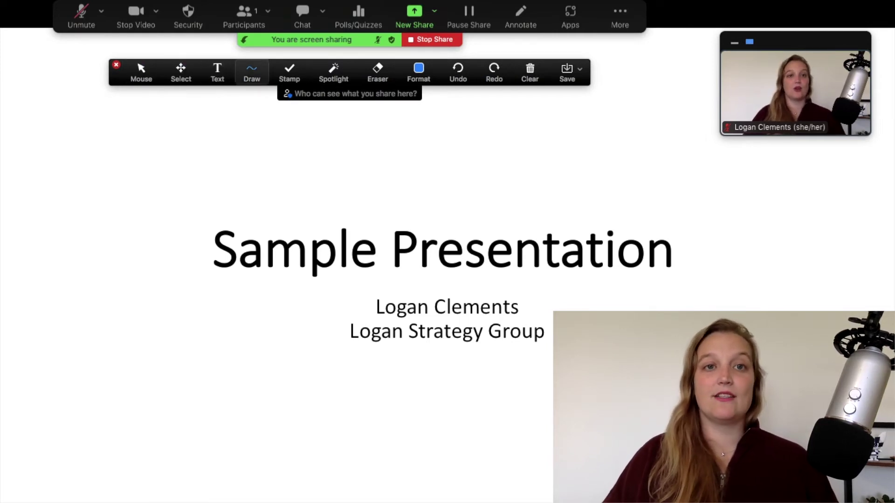
click(289, 73)
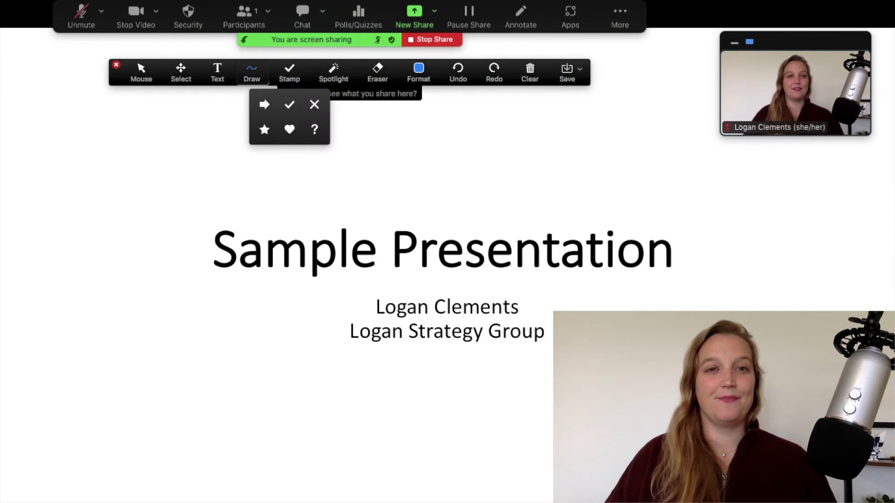
click(264, 129)
Stamp ten gold stars scattered above the Sample Presentation title
click(170, 159)
click(274, 191)
click(233, 198)
click(236, 203)
click(247, 169)
click(279, 164)
click(336, 183)
click(336, 199)
click(321, 196)
click(362, 159)
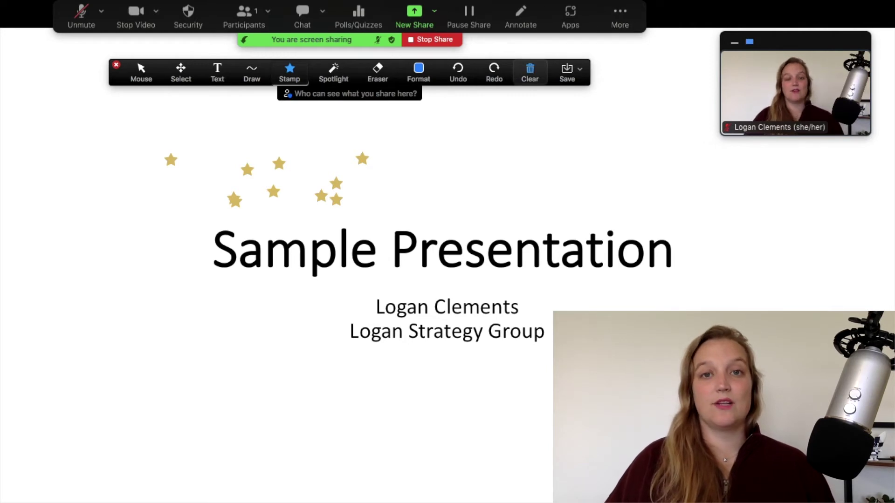
click(529, 73)
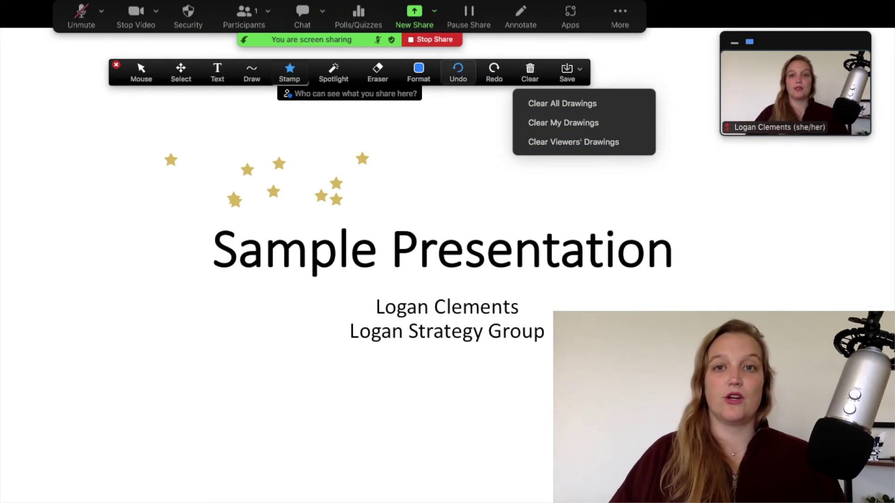
Save the starred slide as a PNG image and stamp one more star lower on it
click(566, 72)
click(566, 72)
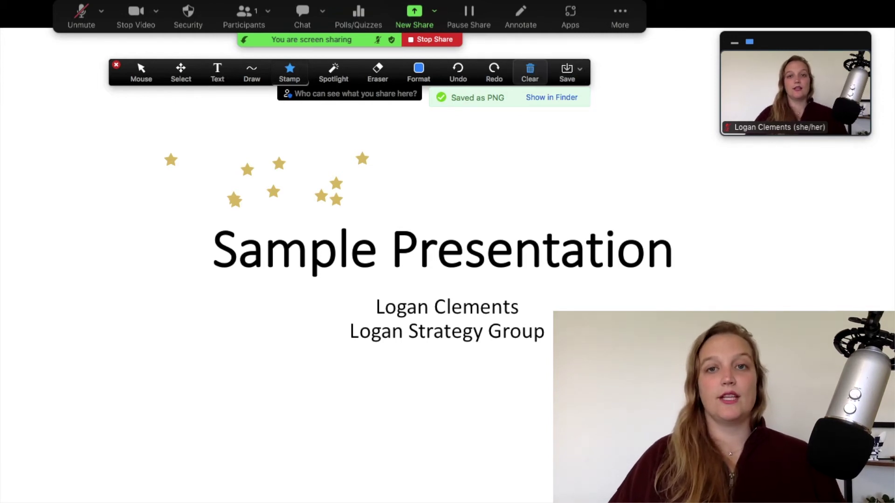
click(529, 72)
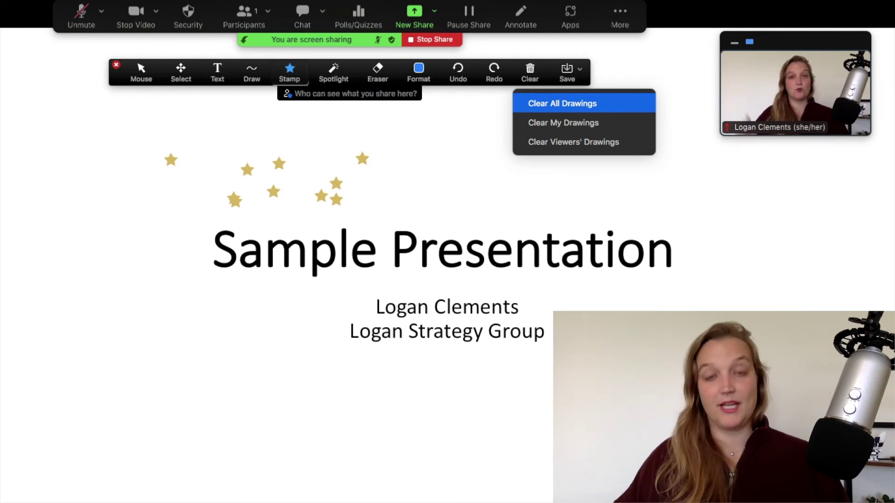
click(141, 72)
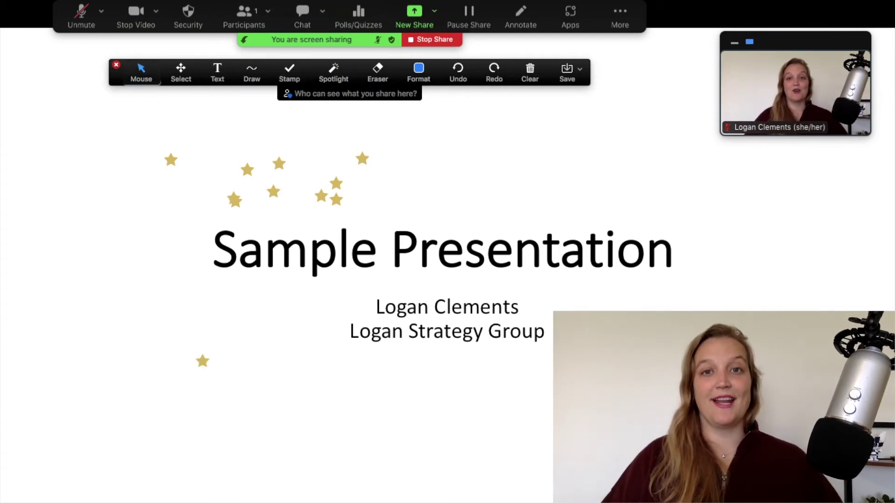
Advance to the Example Agenda slide and clear all drawings from it
key(Right)
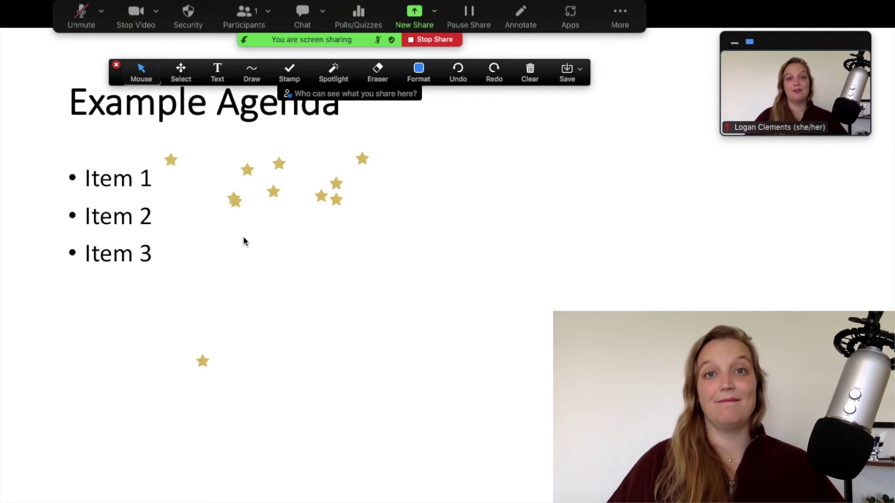
click(529, 74)
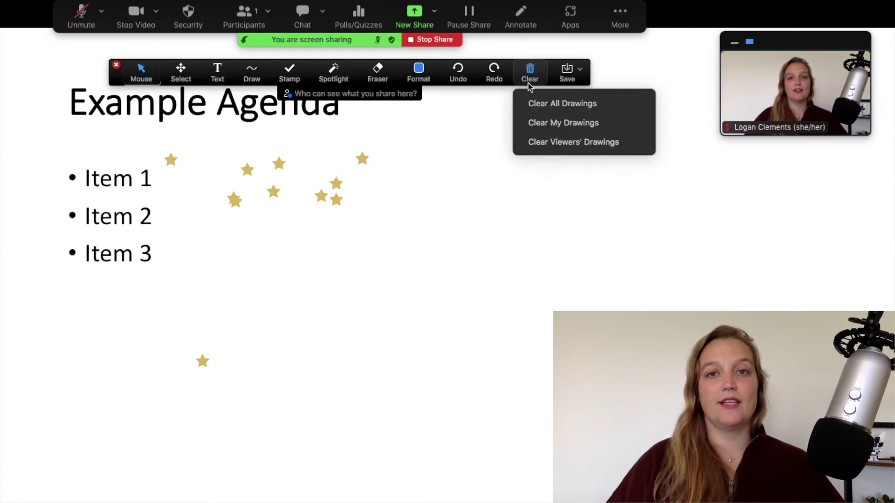
click(539, 105)
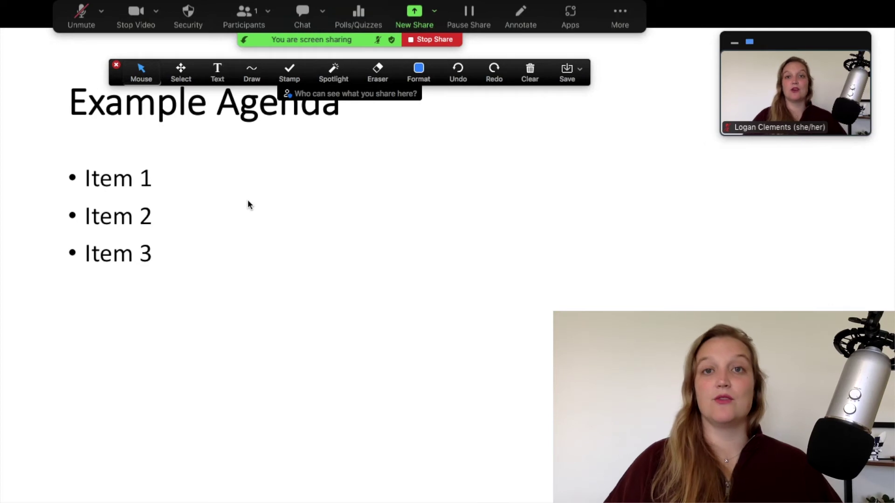
Toggle the annotation toolbar off and on several times, leaving it hidden
click(517, 21)
click(516, 21)
click(517, 21)
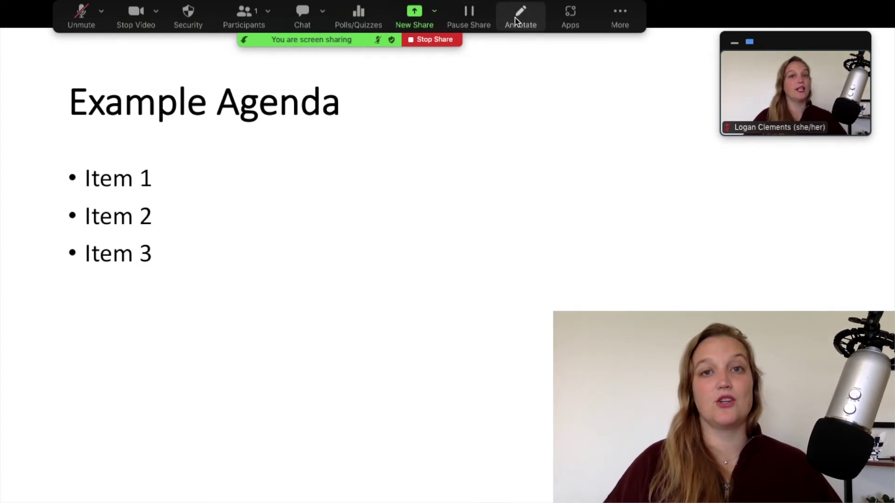
click(516, 21)
click(516, 21)
click(517, 21)
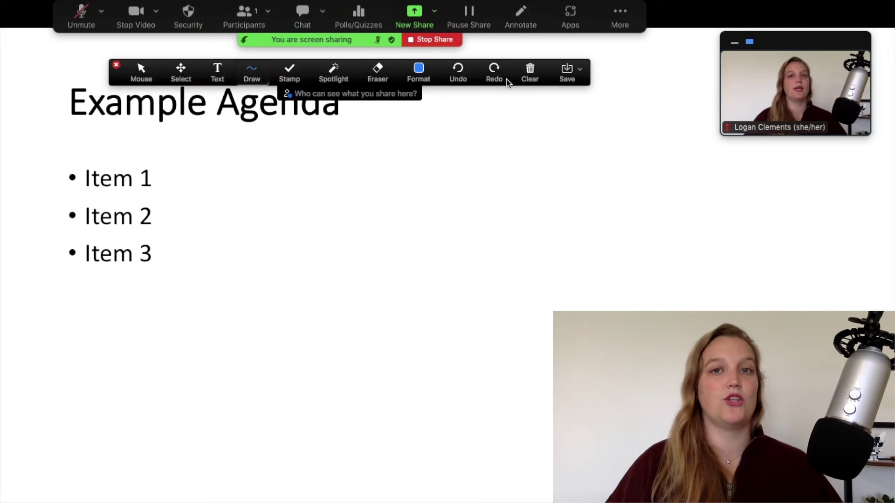
click(521, 19)
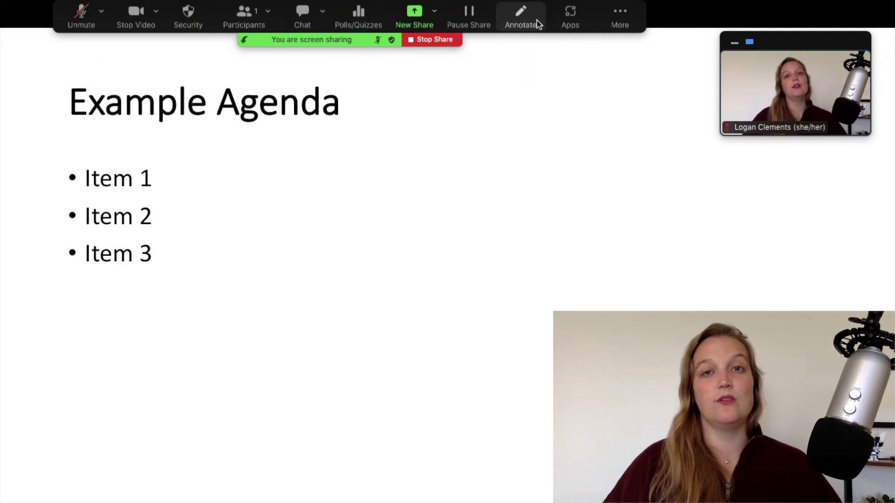
click(626, 10)
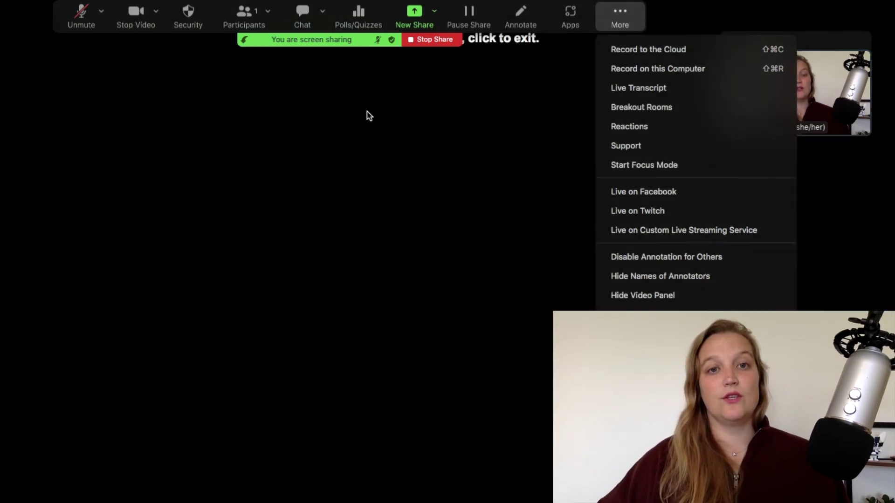
click(342, 127)
click(532, 22)
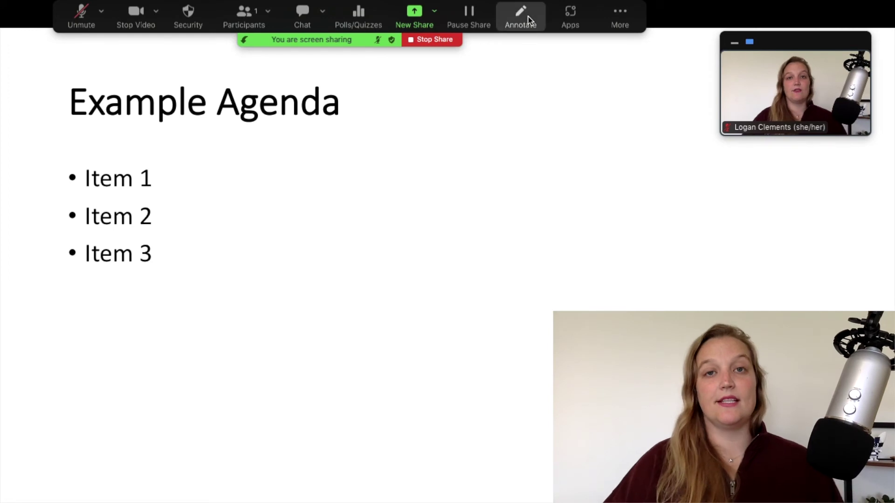
Stamp five red hearts beside the Example Agenda items
click(289, 73)
click(327, 170)
click(289, 74)
click(289, 129)
click(432, 237)
click(356, 230)
click(422, 291)
click(482, 248)
click(443, 215)
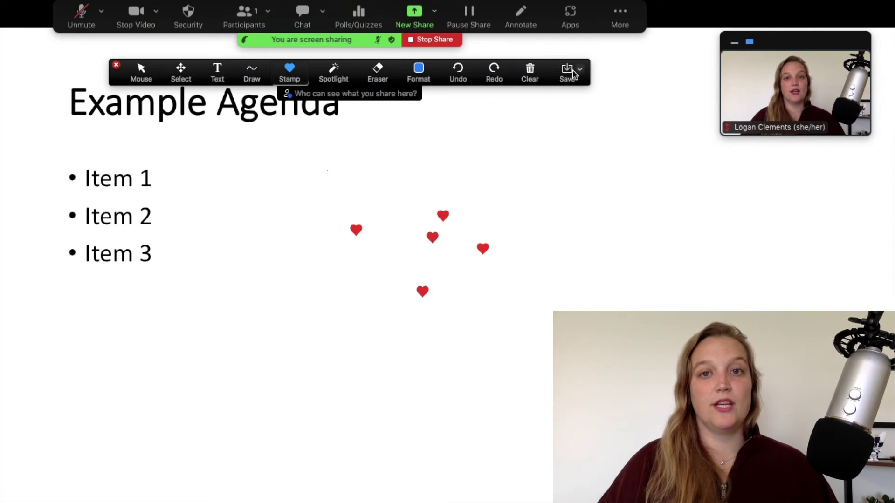
Clear all the hearts and go back to the Sample Presentation title slide
click(530, 74)
click(536, 100)
click(141, 73)
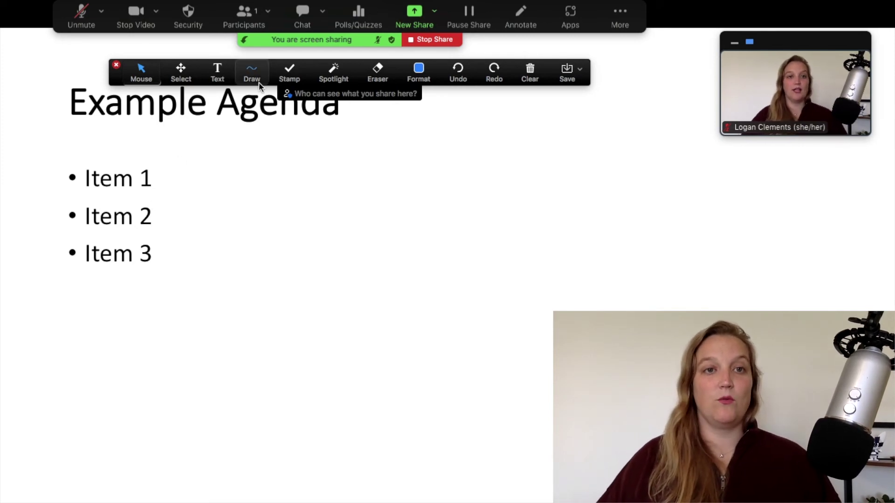
key(Left)
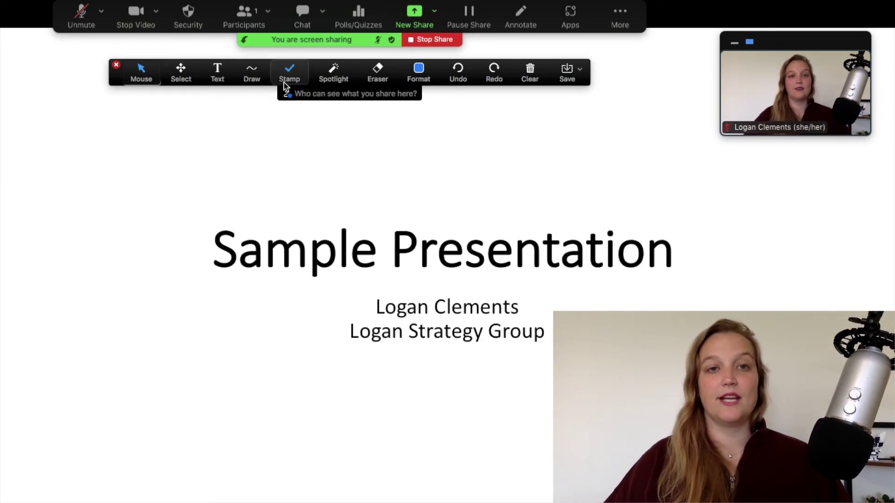
Draw a blue freehand loop across the title with the thick highlighter pen
click(254, 77)
click(214, 130)
mouse_move(122, 167)
mouse_down()
mouse_move(261, 303)
mouse_move(355, 182)
mouse_up()
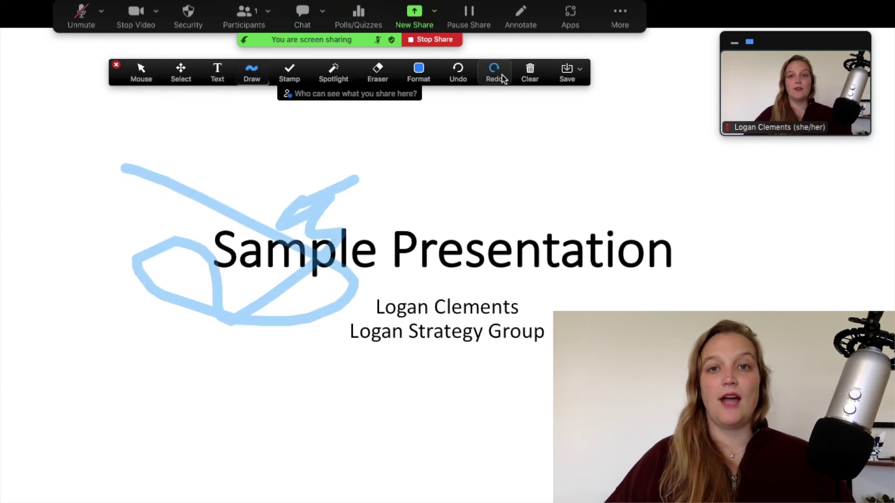
Clear the blue drawing off the slide and close the annotation toolbar
click(522, 75)
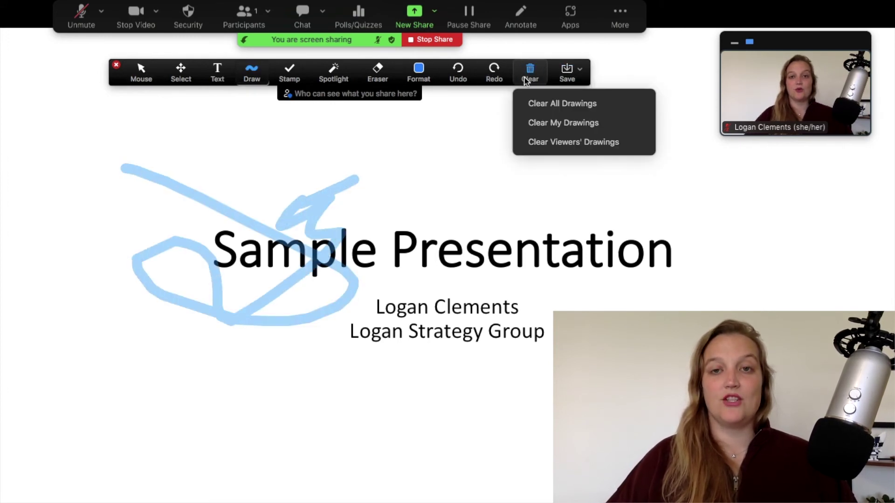
click(530, 101)
click(142, 77)
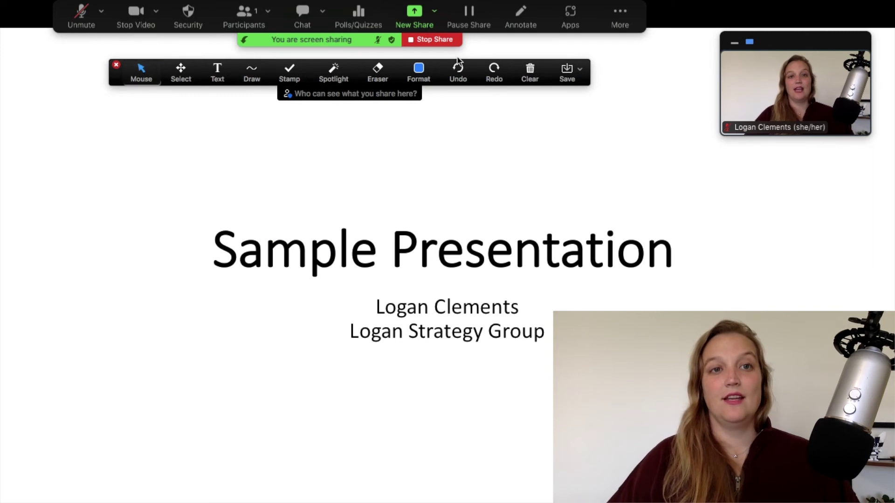
click(116, 65)
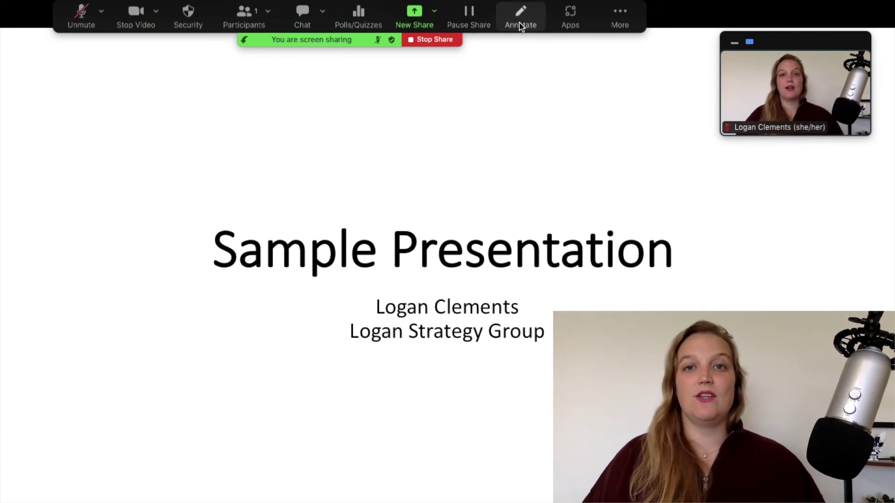
Choose Disable Annotation for Others from the More meeting controls menu
click(614, 20)
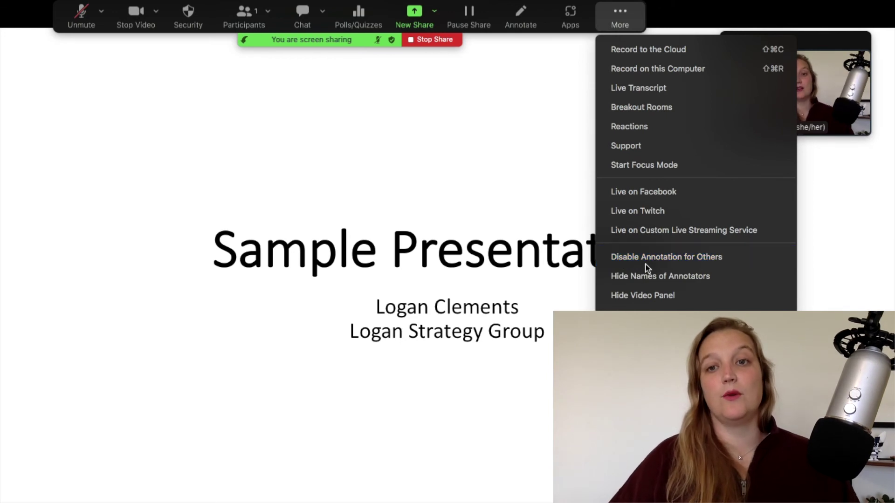
click(720, 261)
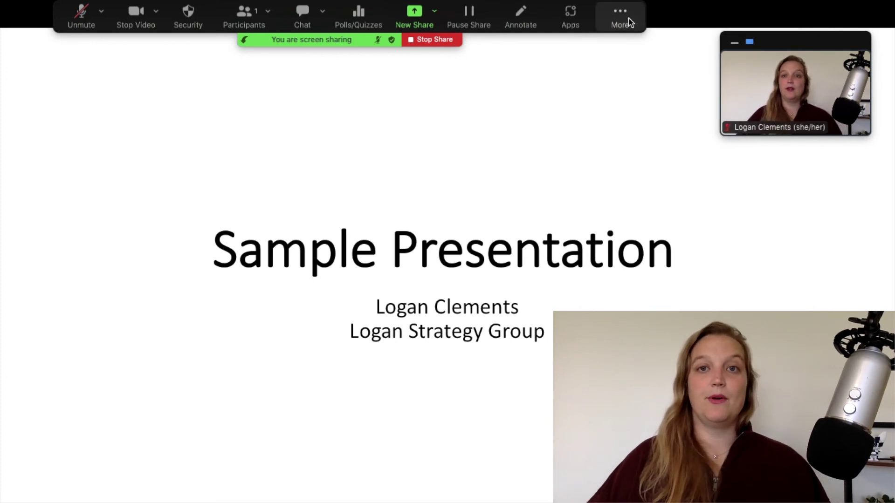